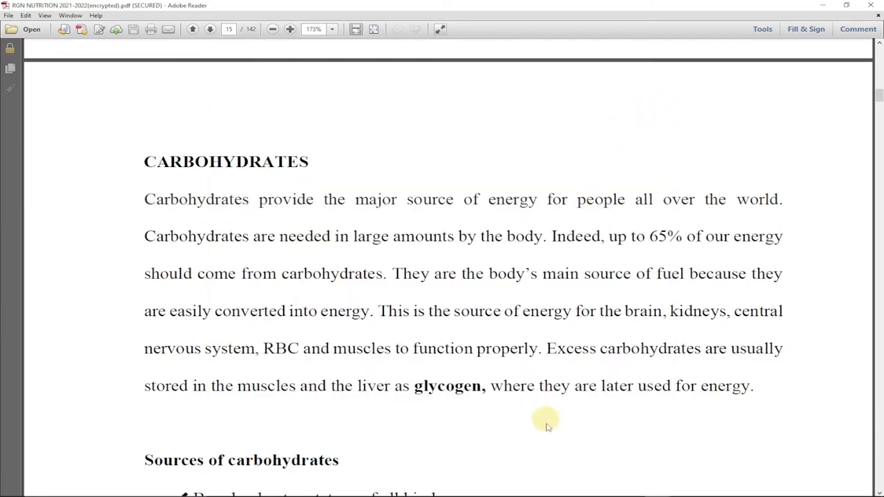
- Open the unprotected "RGN NUTRITION 2021-2022" PDF from the friend folder
mouse_move(274, 490)
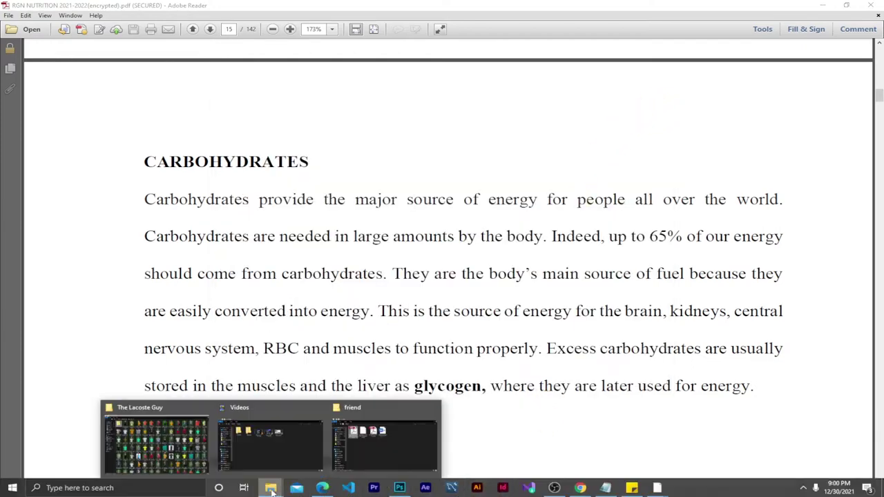
click(402, 454)
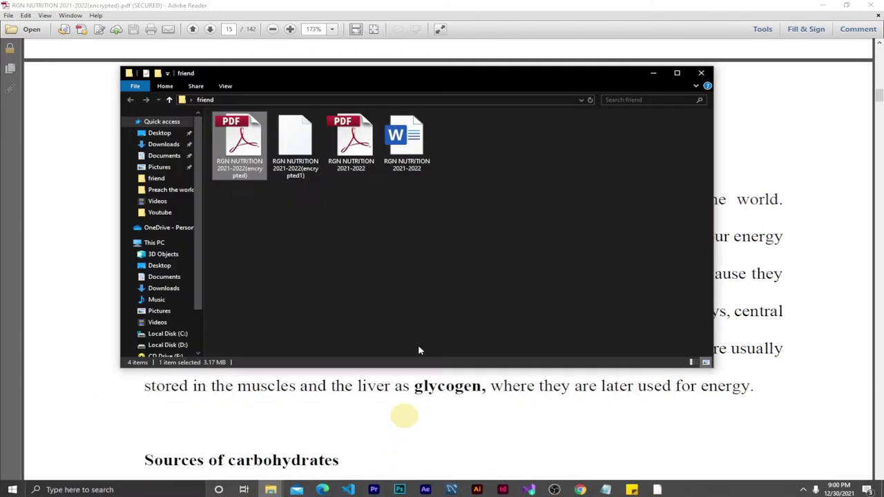
click(341, 162)
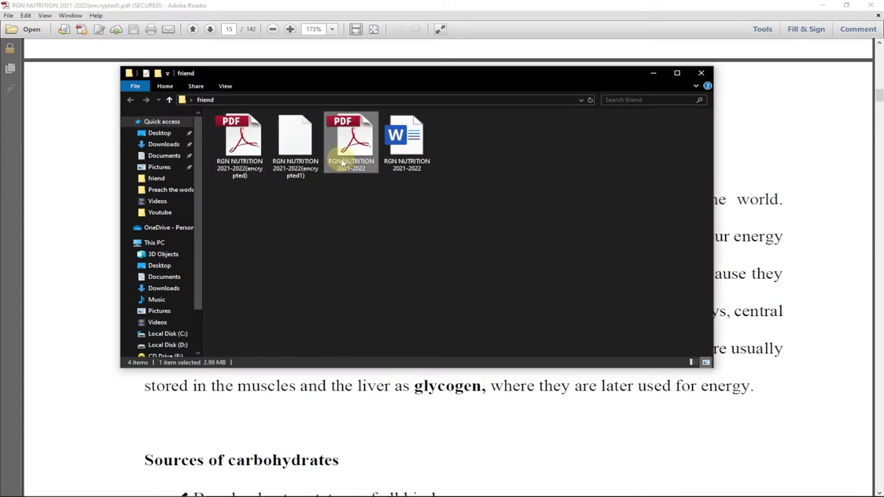
double_click(341, 161)
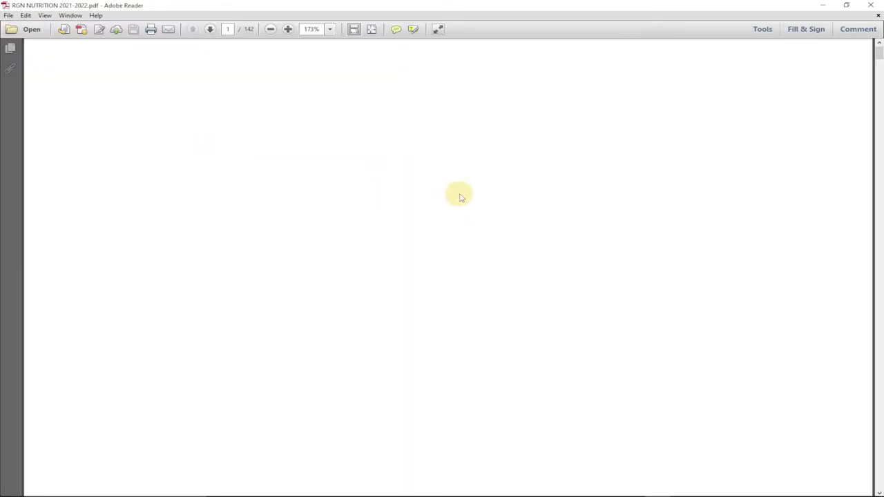
- Examine the security method and restrictions summary in the unprotected PDF's document properties
scroll(484, 188, down, 15)
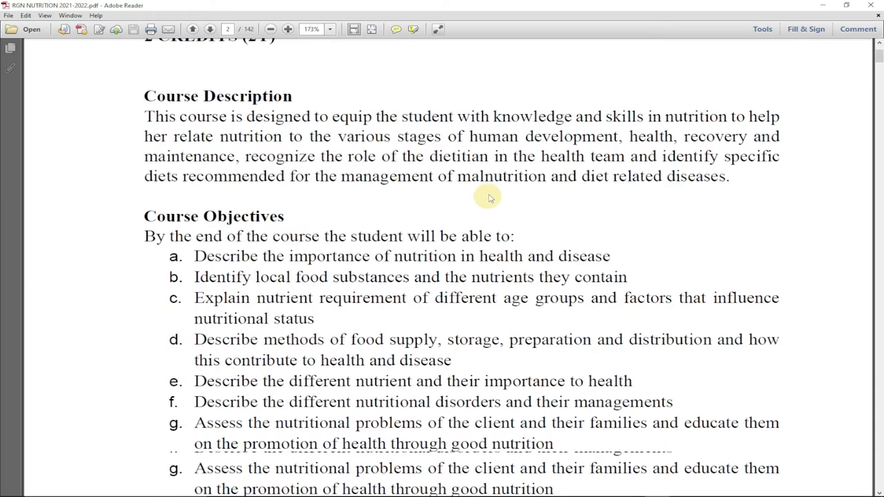
scroll(493, 191, down, 1)
right_click(504, 199)
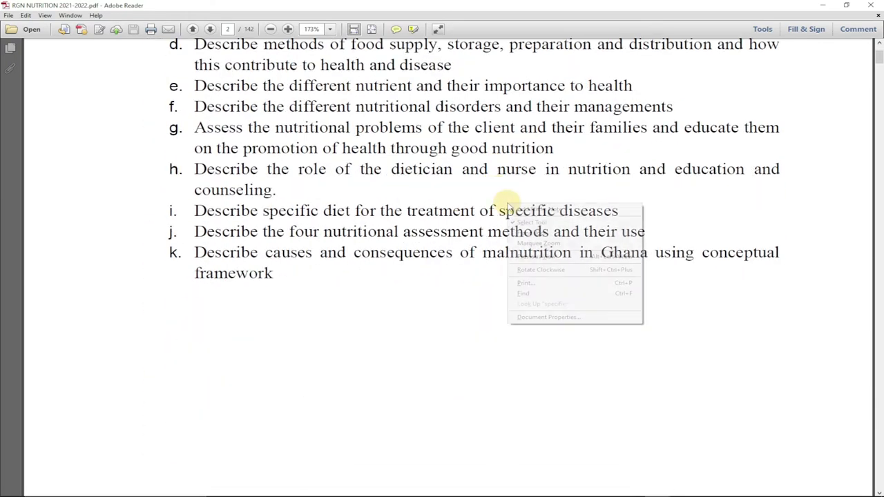
click(531, 319)
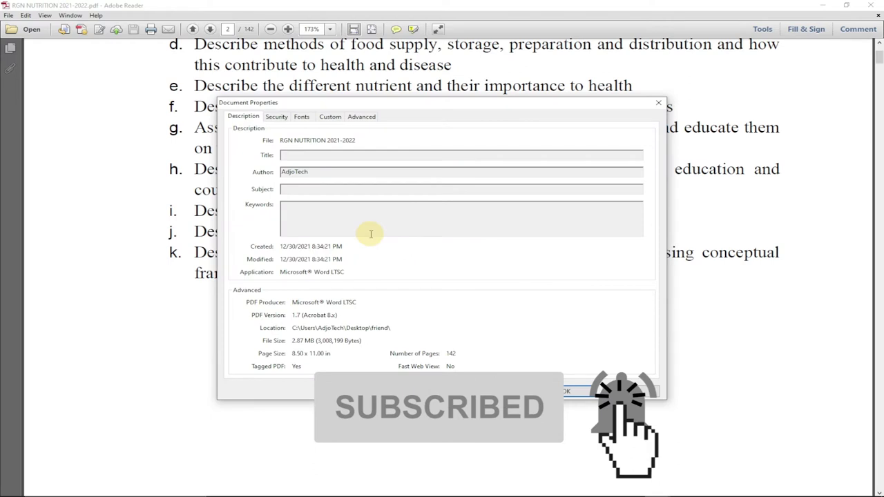
click(276, 117)
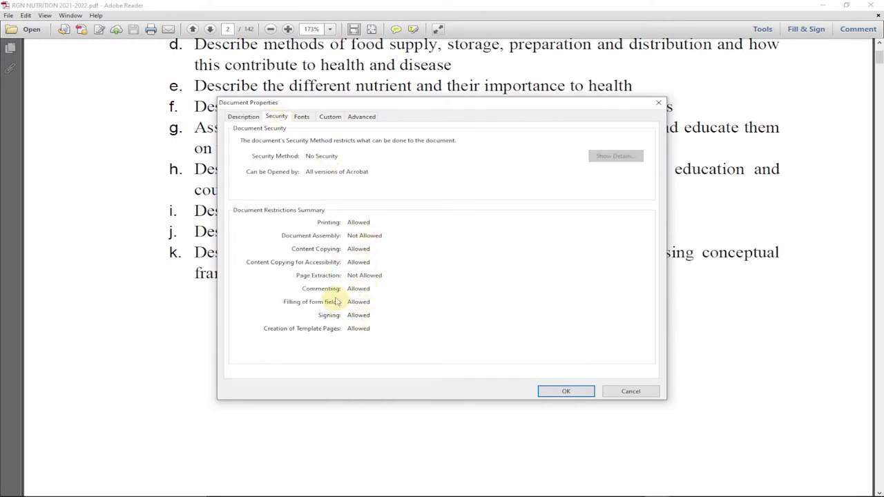
click(658, 103)
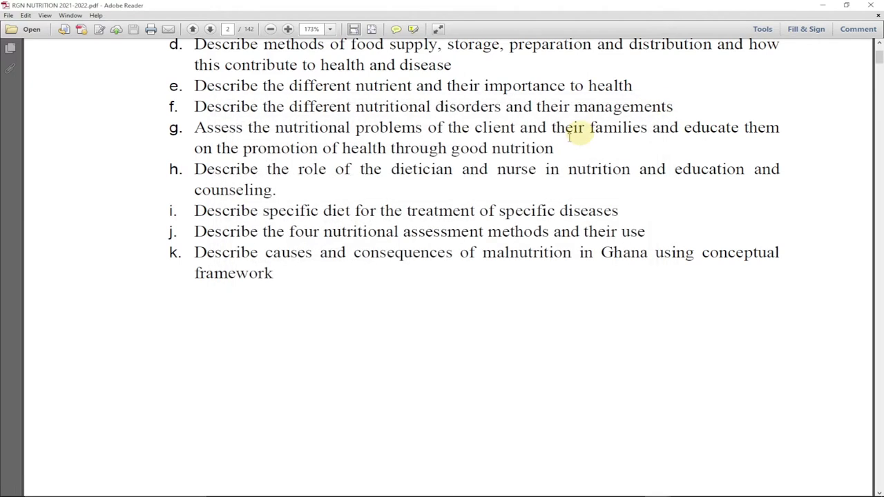
- Copy the text on page 2 from course objective f through "nutrition and" in objective h
drag(240, 105, 664, 171)
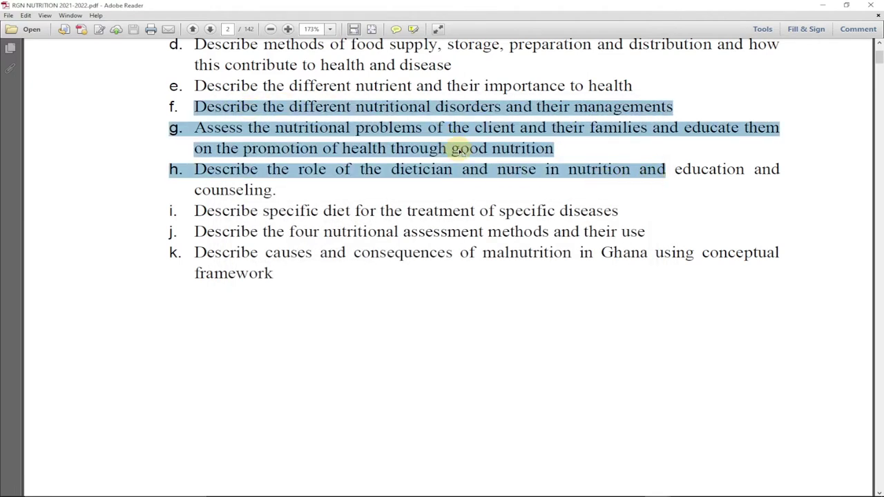
right_click(459, 150)
click(477, 158)
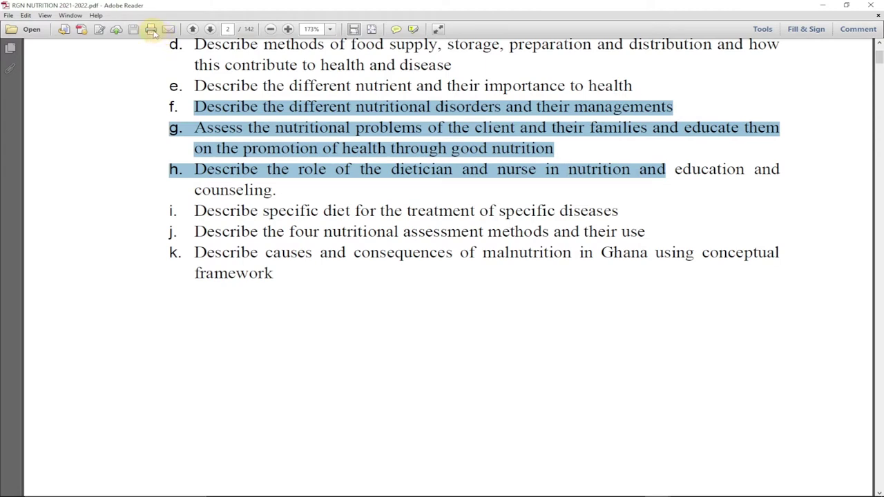
- Review the editing, saving and printing commands available for the unprotected PDF and leave the document
click(25, 15)
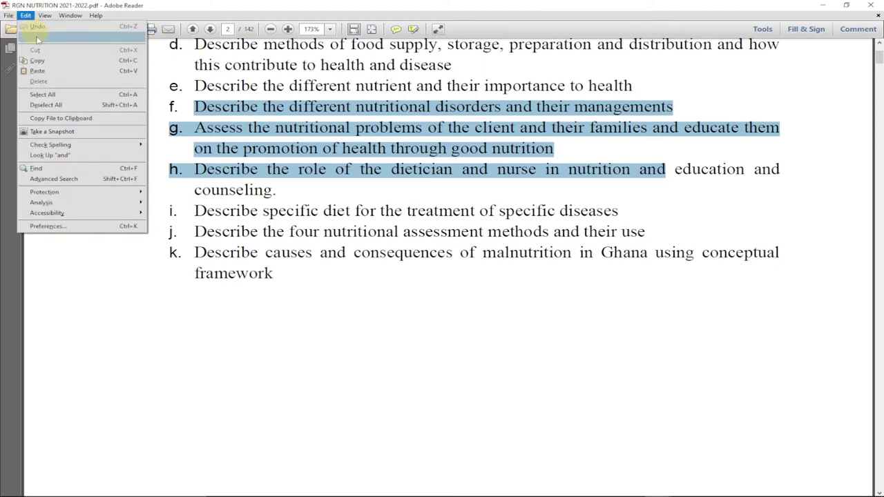
click(56, 62)
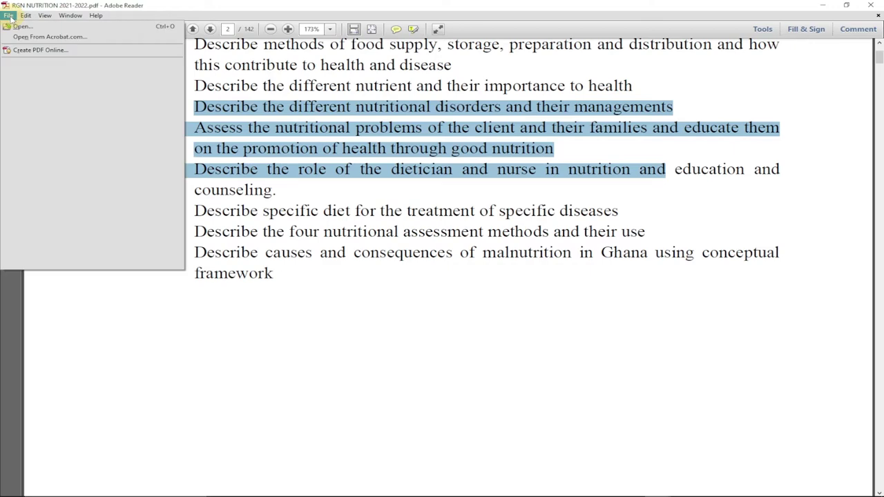
click(8, 15)
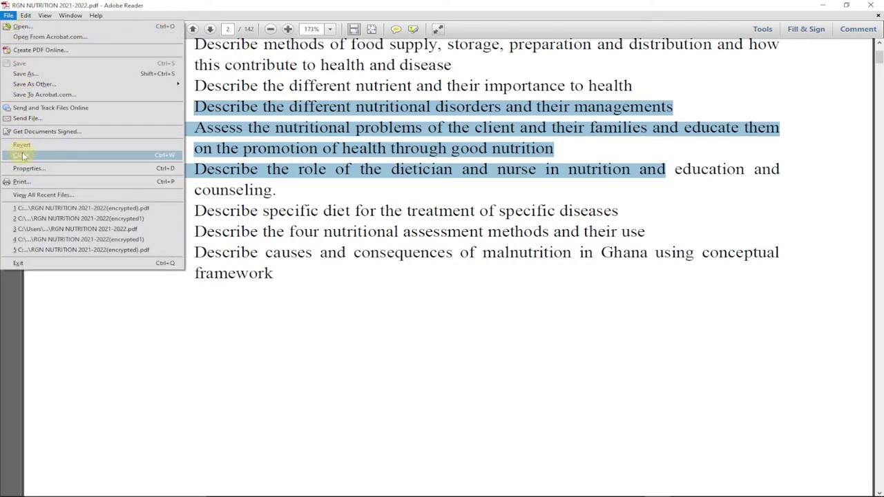
click(849, 7)
click(556, 444)
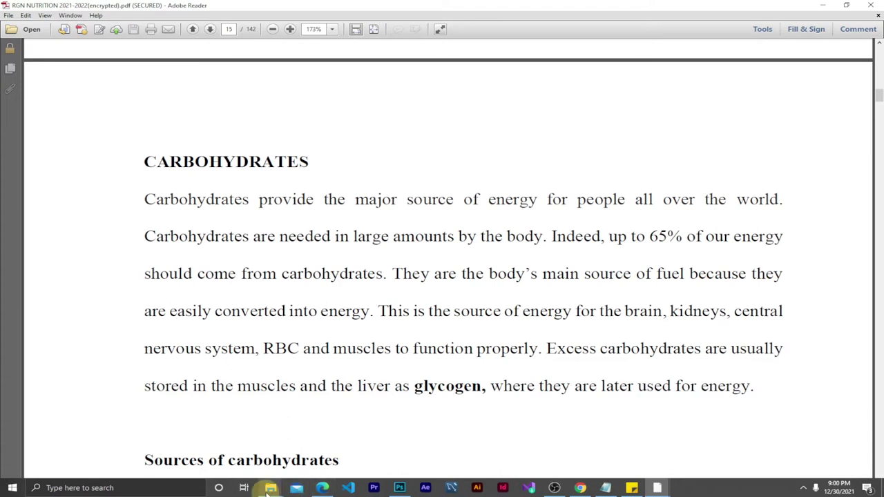
- Open the file "RGN NUTRITION 2021-2022(encrypted1)" from the friend folder with Adobe Reader
mouse_move(271, 488)
click(387, 460)
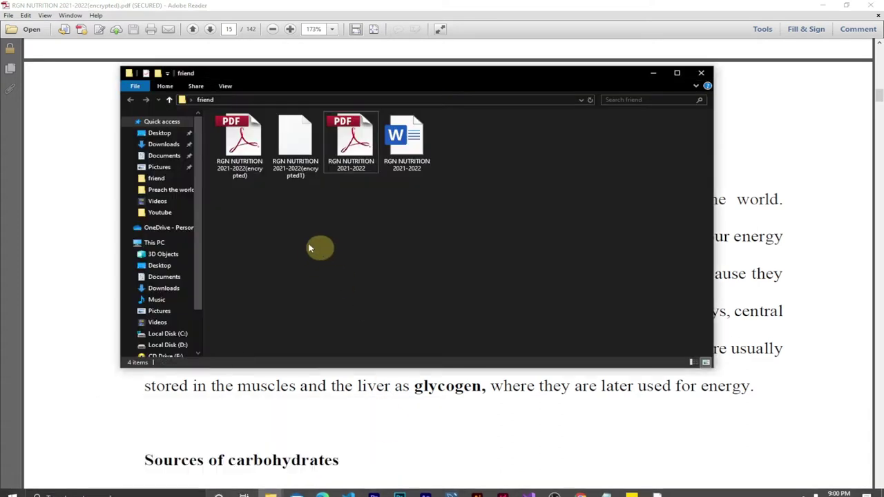
click(297, 145)
right_click(299, 148)
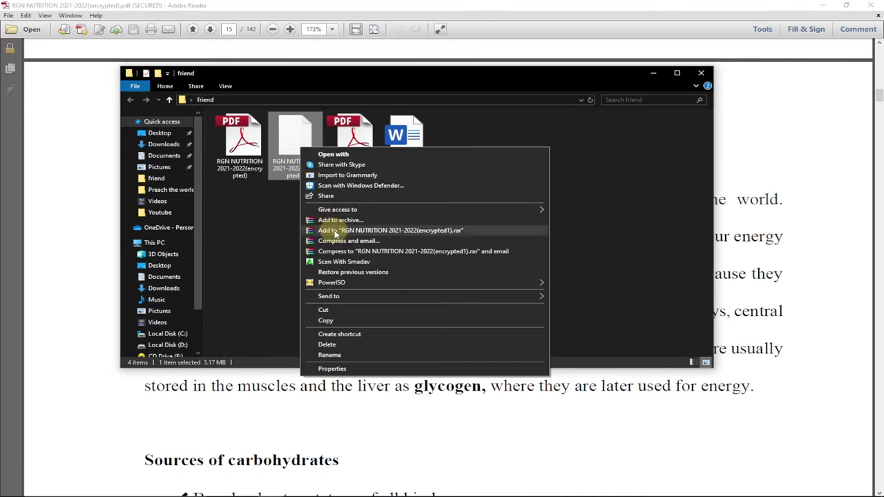
click(353, 160)
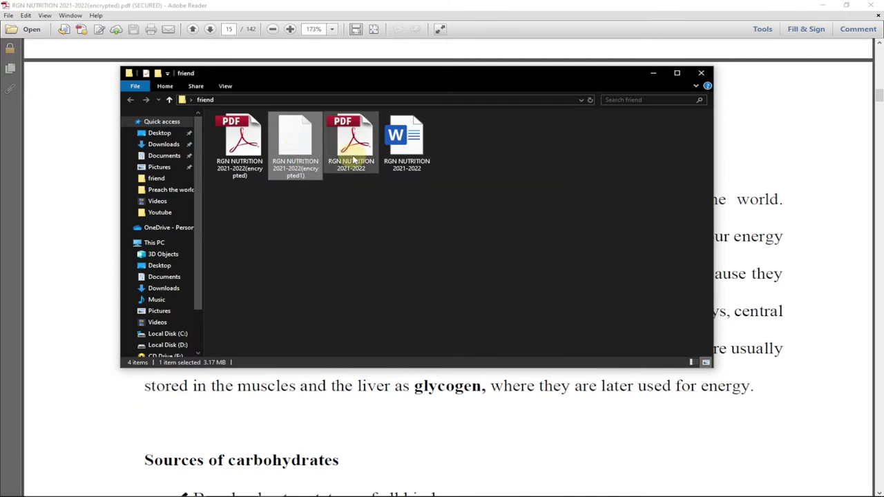
click(399, 258)
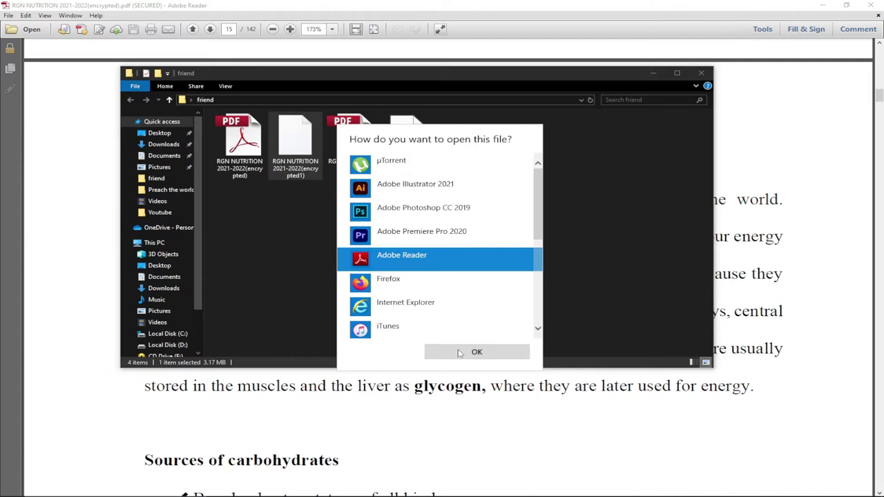
click(465, 354)
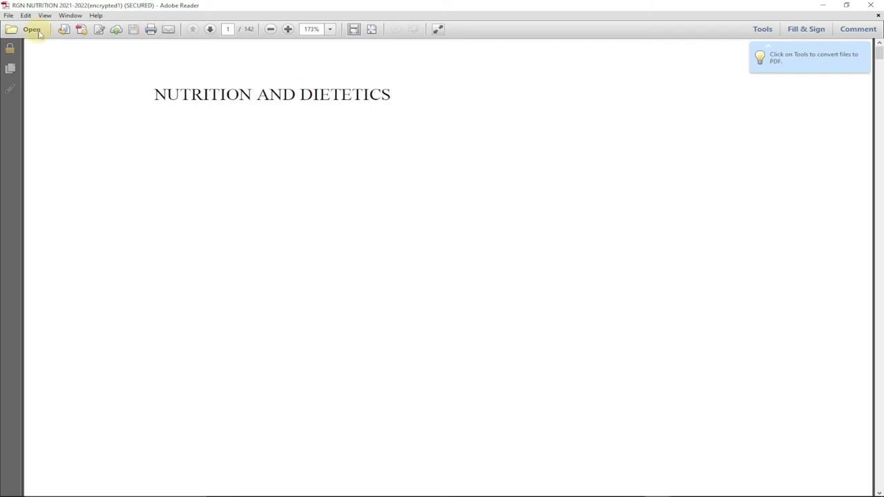
- Check the file commands of the encrypted document, test copying text from its course objectives, and close it
click(8, 16)
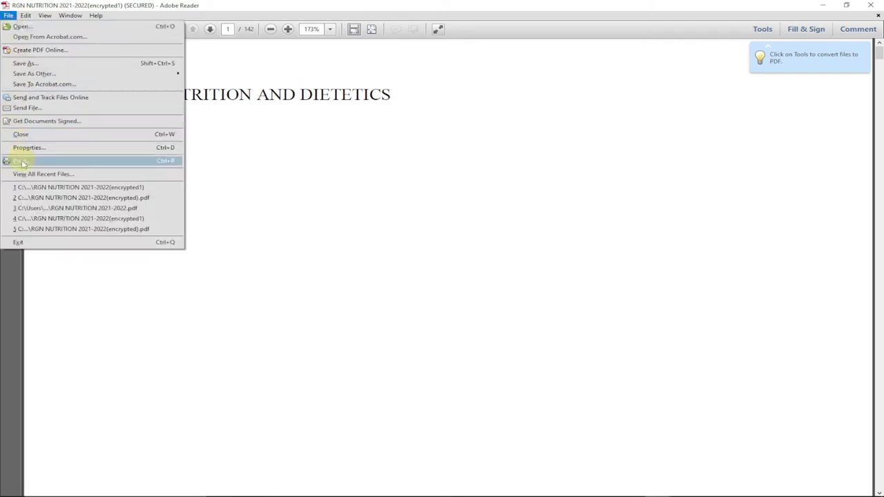
click(449, 261)
scroll(477, 236, down, 10)
drag(441, 194, 571, 231)
right_click(553, 226)
click(391, 173)
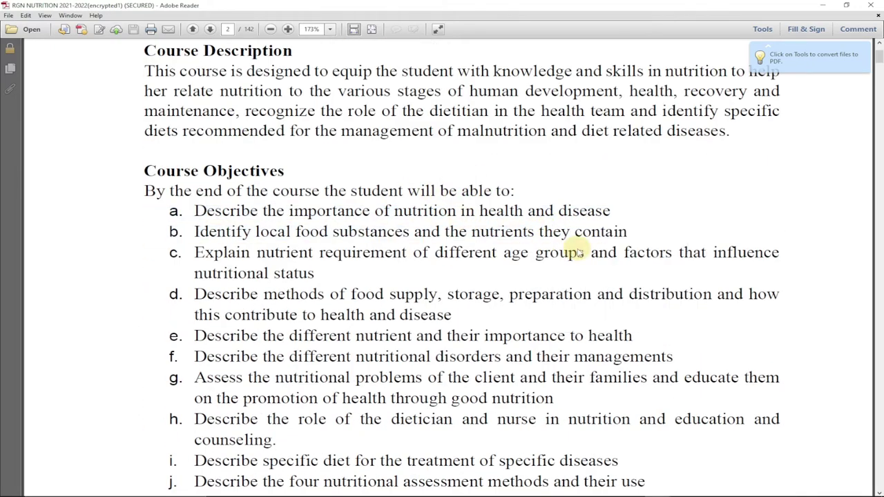
drag(570, 233, 323, 192)
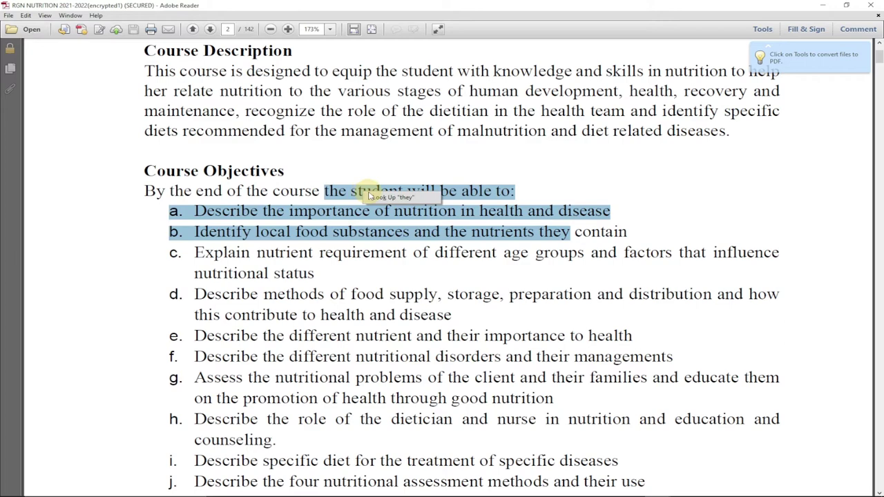
click(370, 232)
click(871, 5)
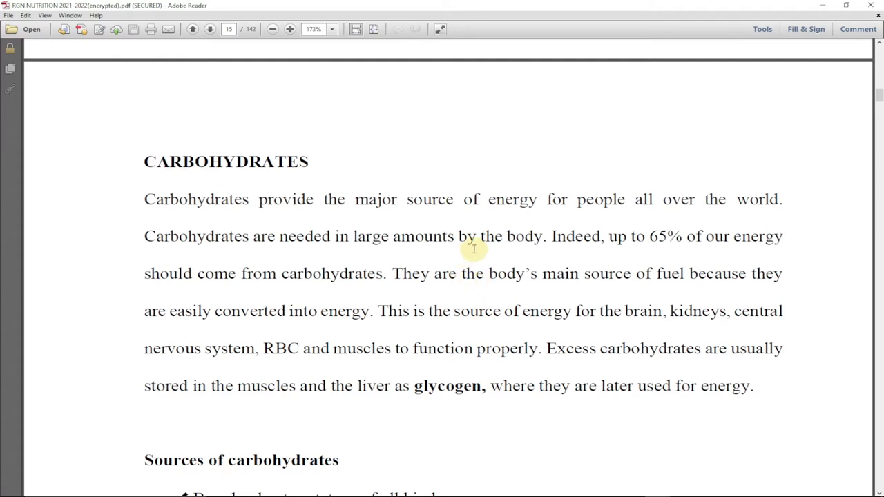
- Clear the open windows from the desktop and launch A-PDF Password Security in trial mode
click(824, 6)
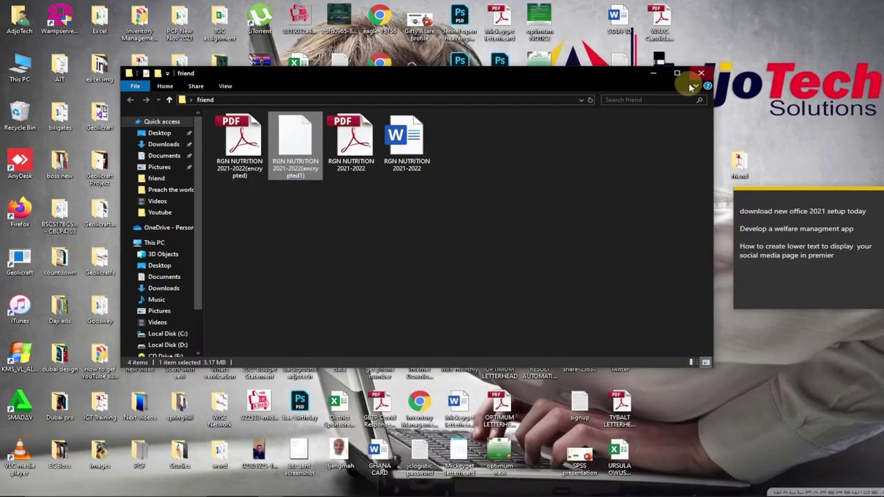
click(652, 74)
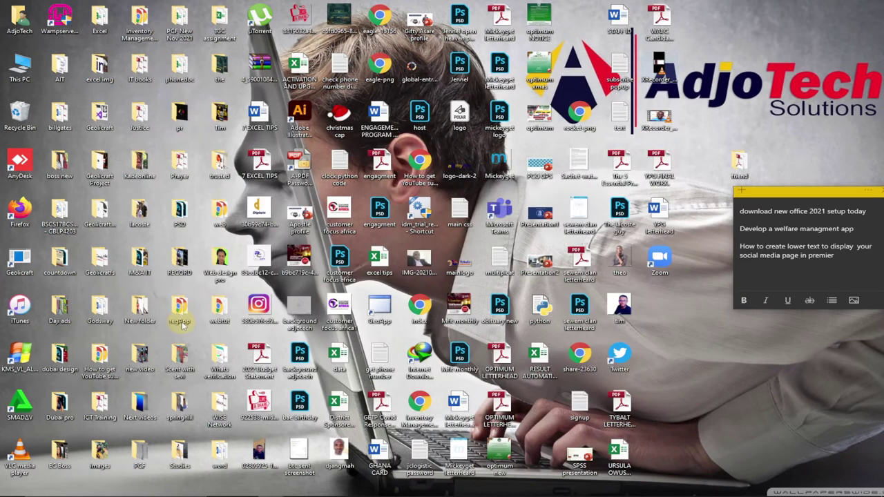
click(303, 180)
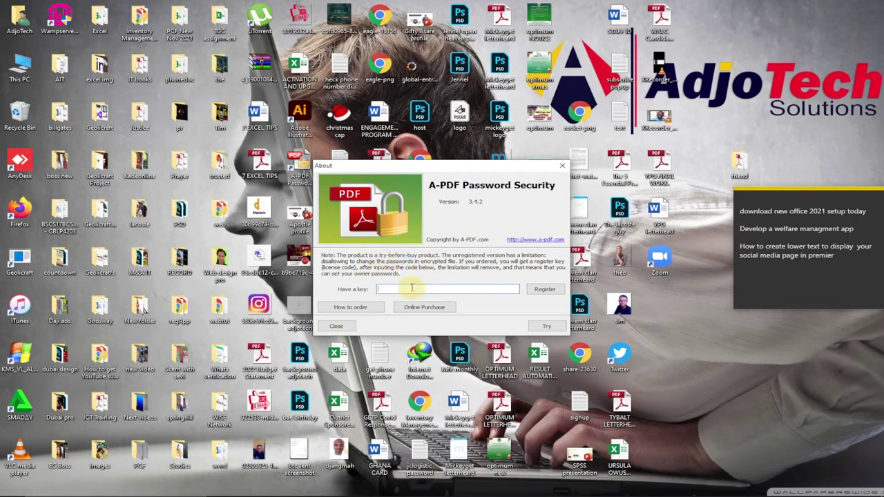
click(546, 327)
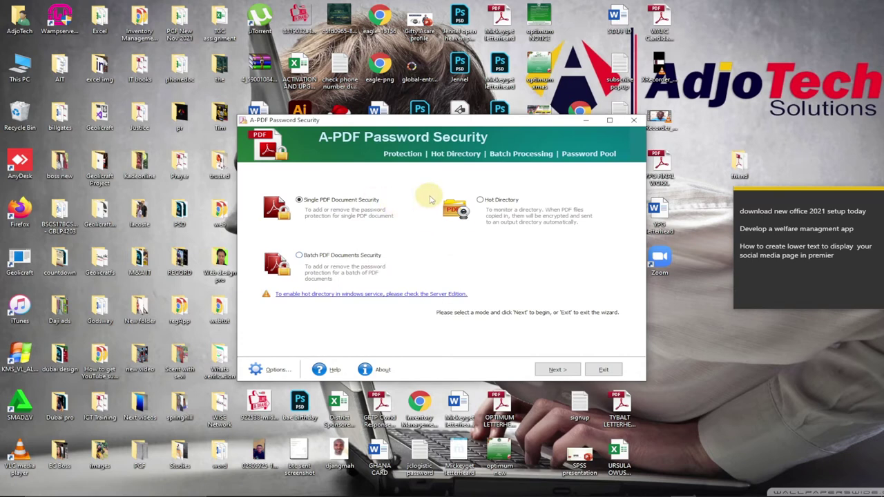
- Switch to Chrome, find the A-PDF Password Security page on a-pdf.com, and follow its 3.4.2 Beta trial download link
mouse_move(462, 492)
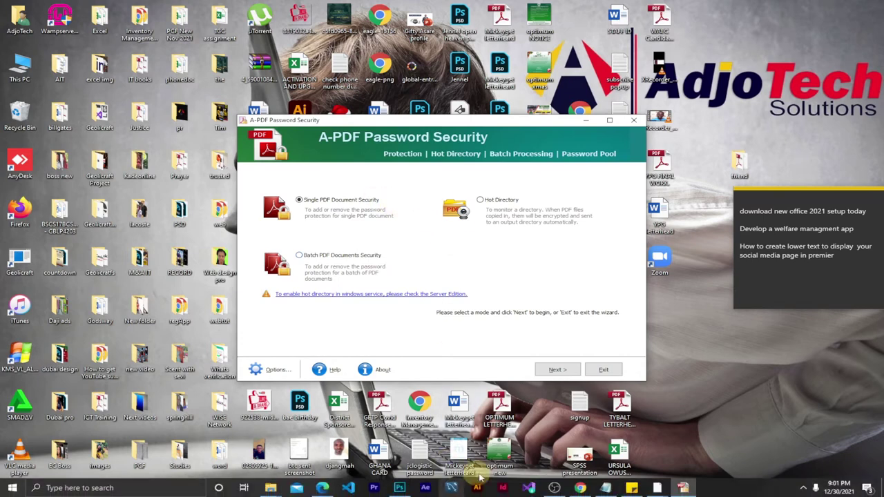
click(579, 489)
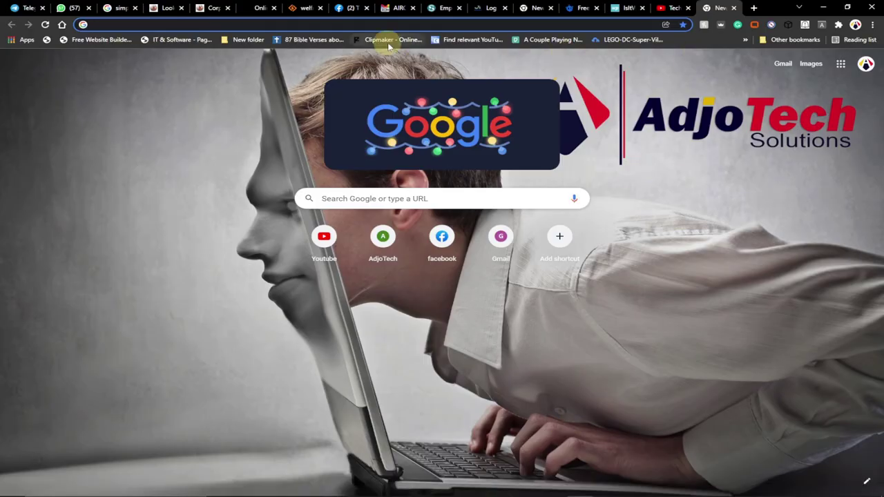
text(aid)
key(BackSpace)
key(BackSpace)
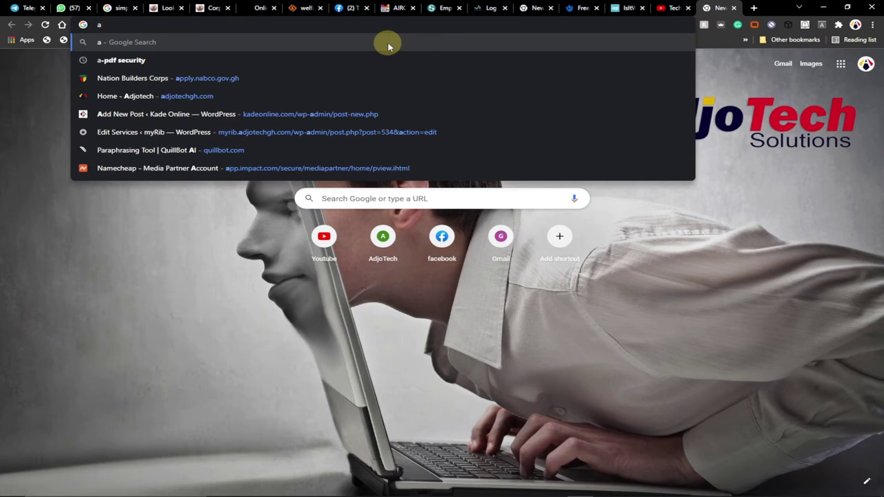
text(-)
click(396, 43)
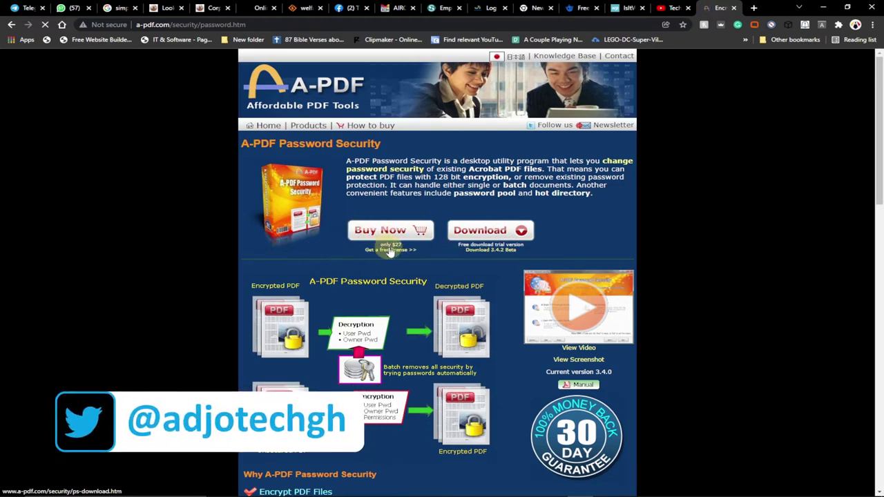
click(501, 250)
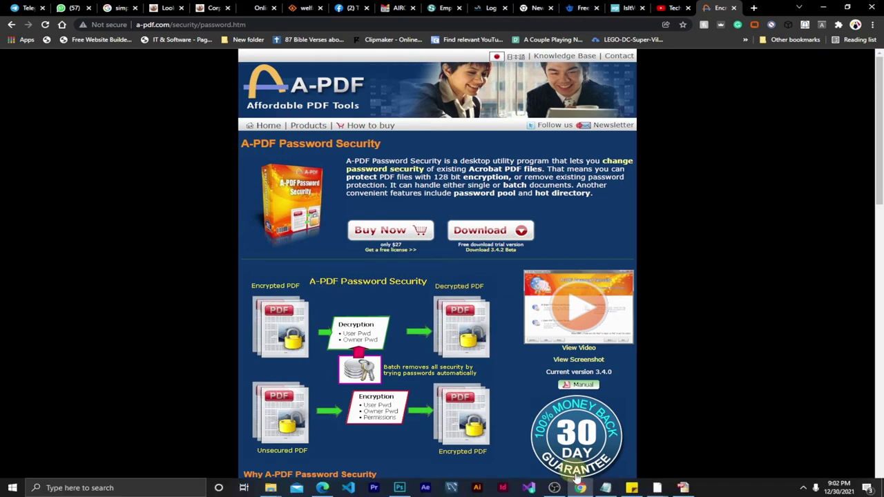
- Return to A-PDF Password Security and continue to the security settings in Single PDF Document Security mode
click(682, 488)
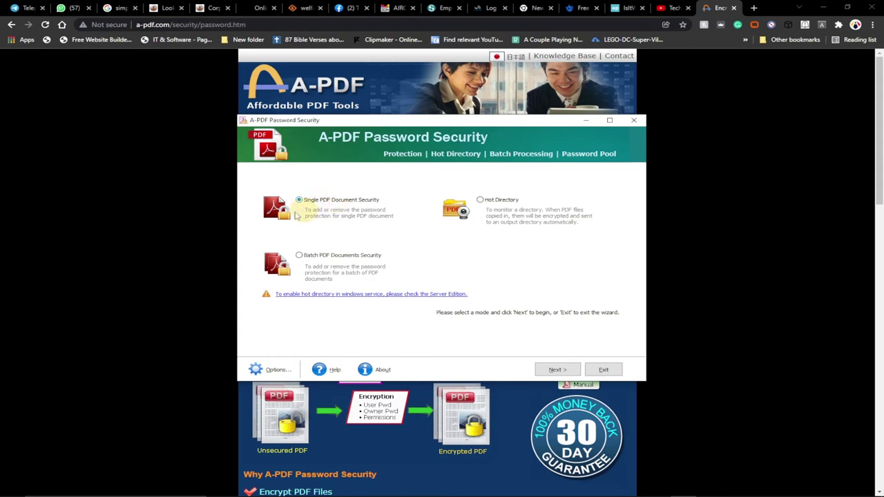
click(558, 369)
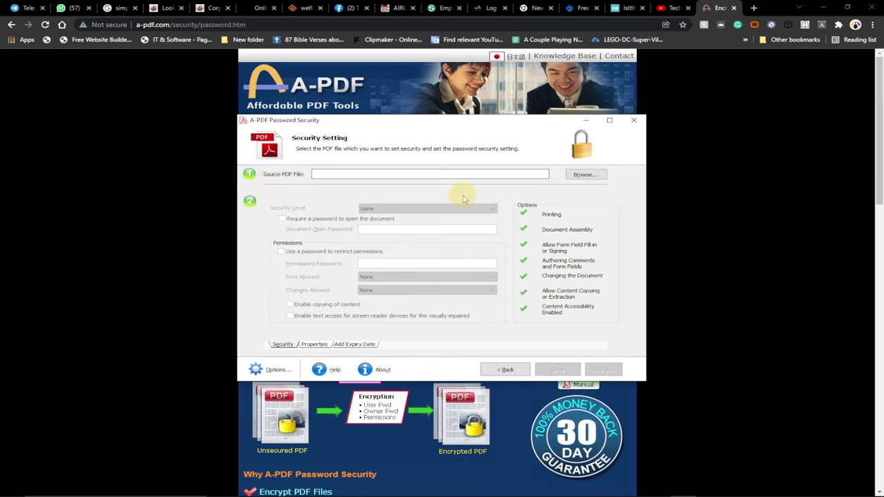
- Load RGN NUTRITION 2021-2022 from the friend folder on the Desktop as the source PDF file
click(583, 175)
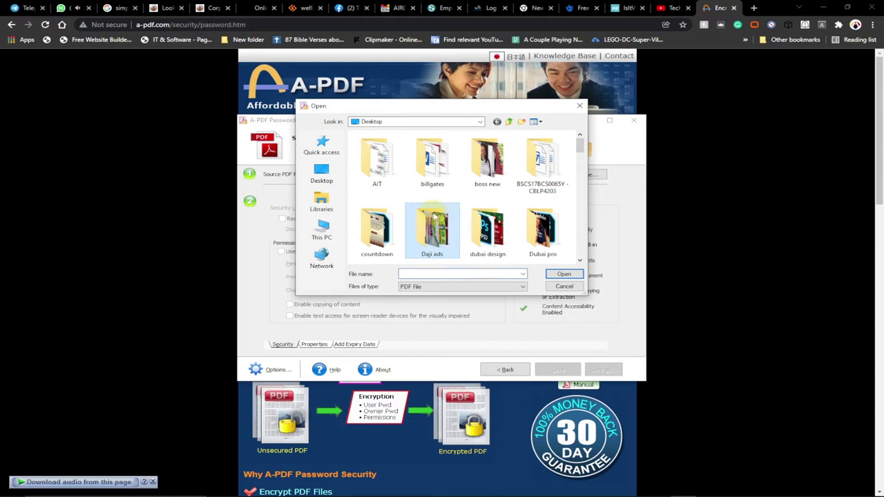
scroll(435, 218, down, 3)
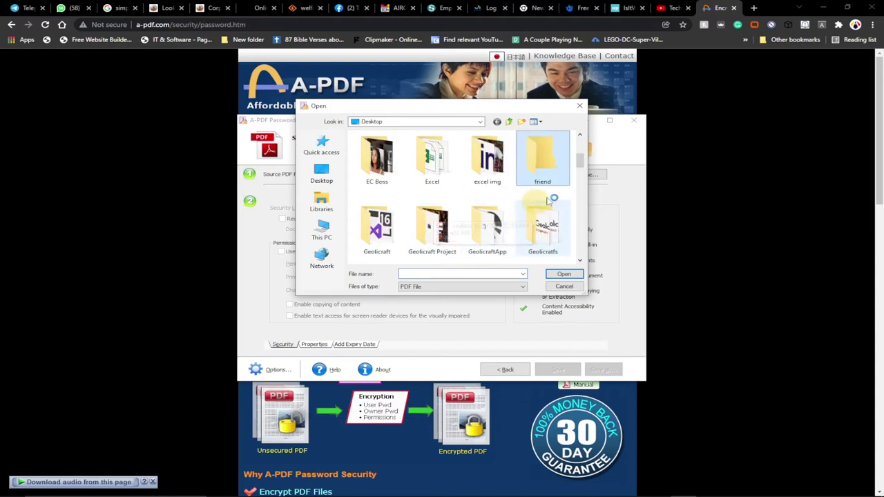
double_click(545, 174)
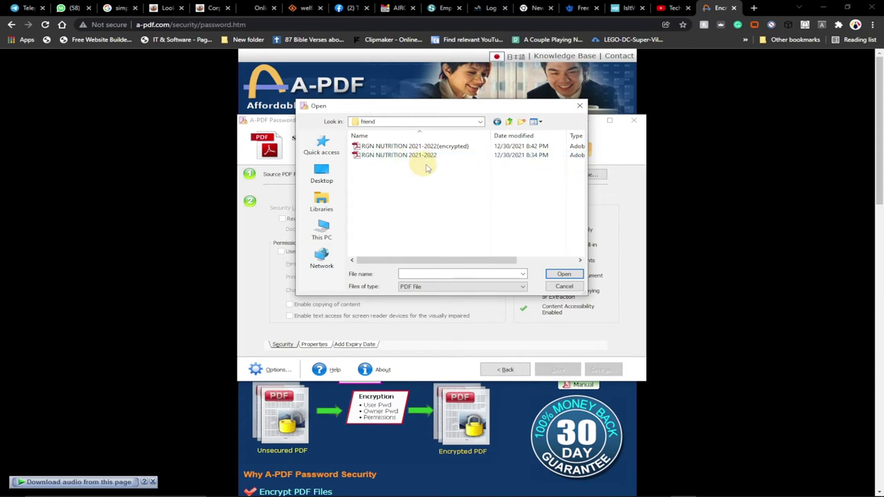
click(416, 156)
click(565, 275)
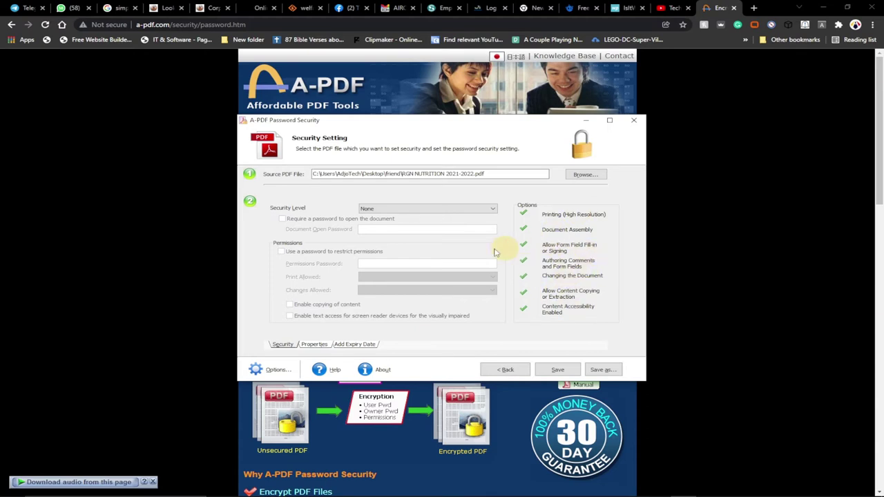
- Set the security level to high (128-bit RC4; Acrobat 5.0 and above) and restrict permissions with printing set to None
click(376, 209)
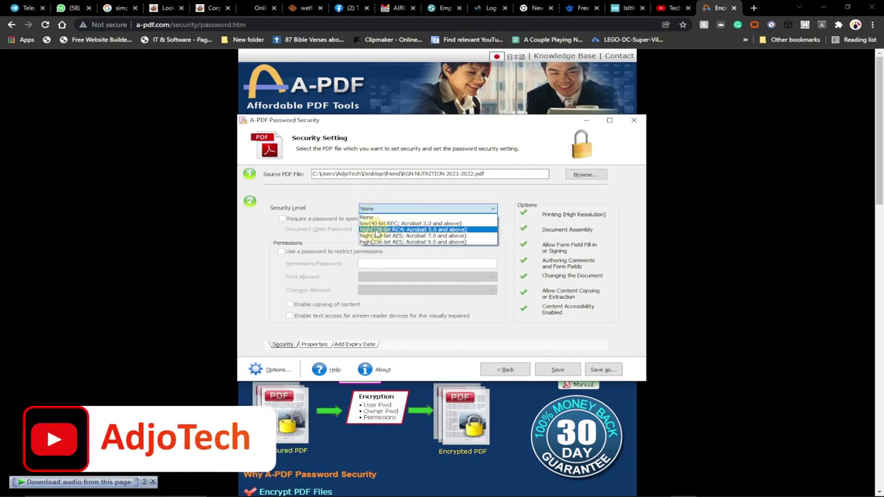
click(377, 234)
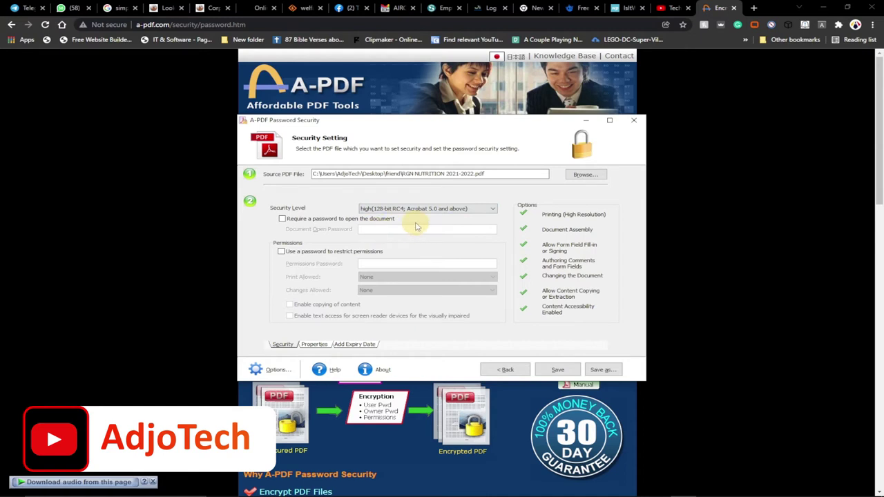
click(281, 251)
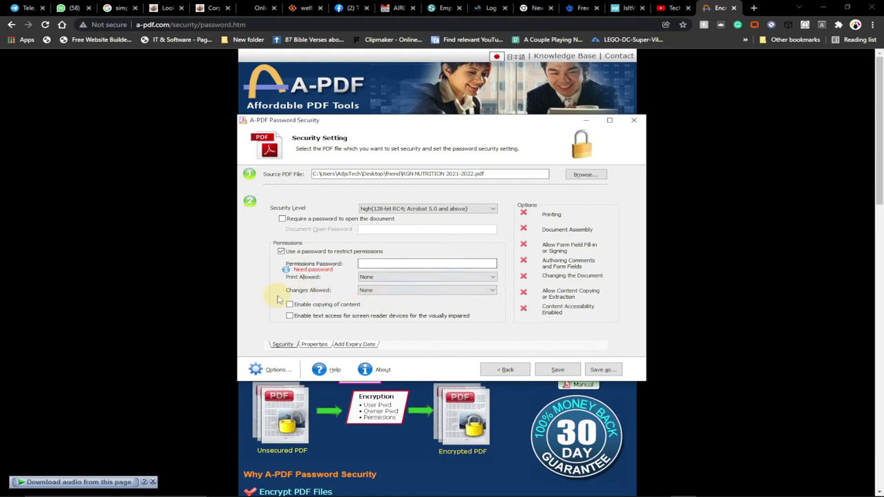
click(384, 278)
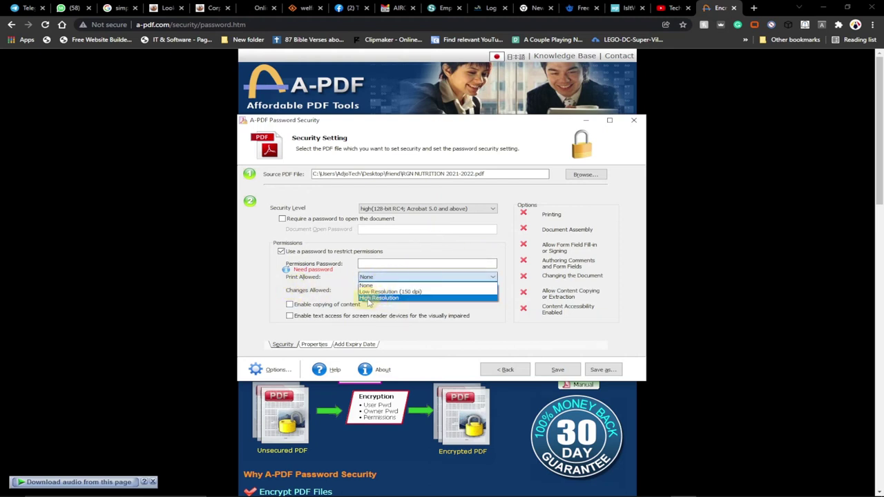
click(350, 288)
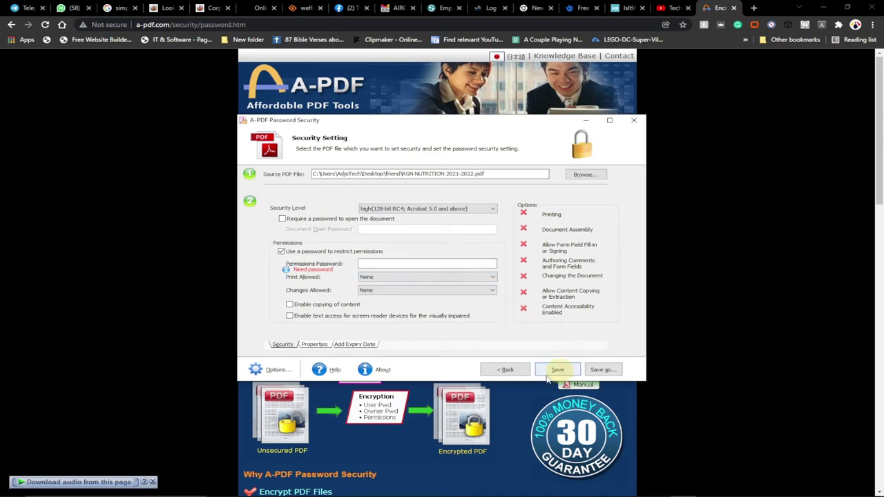
- Save the secured PDF as RGN NUTRITION 2021-2022(encrypted55) in the friend folder and finish the security wizard
click(602, 371)
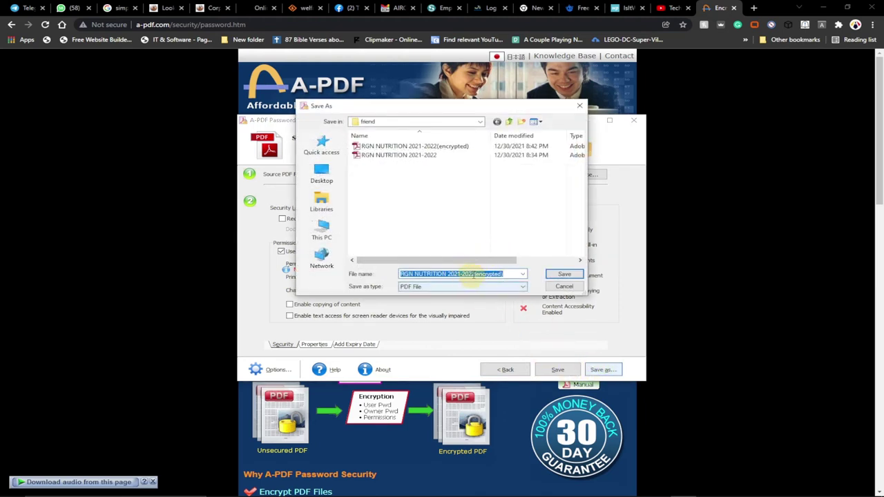
click(504, 273)
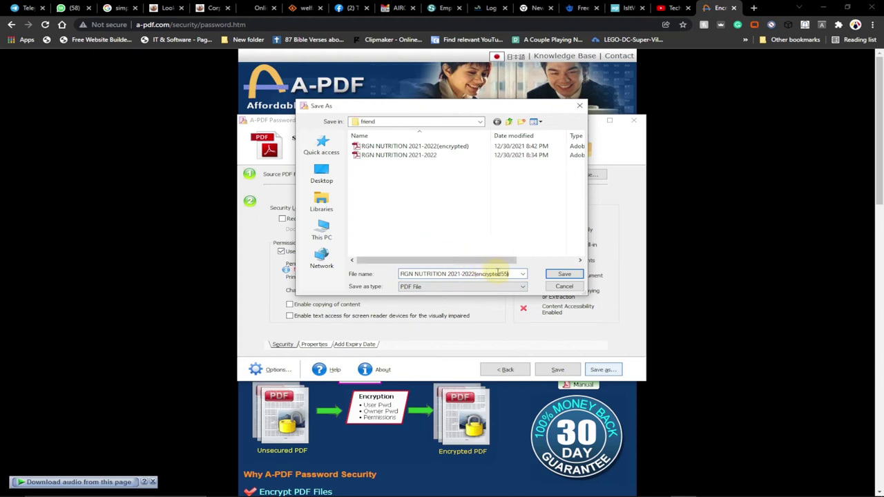
click(564, 275)
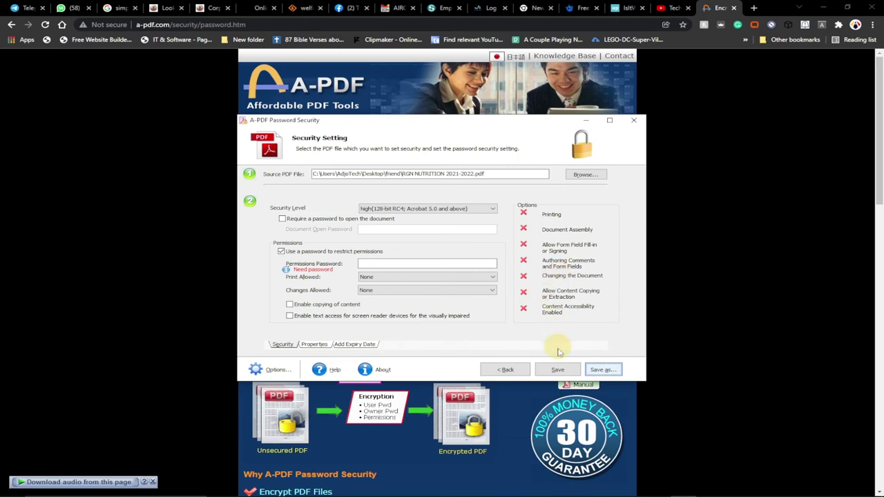
click(565, 369)
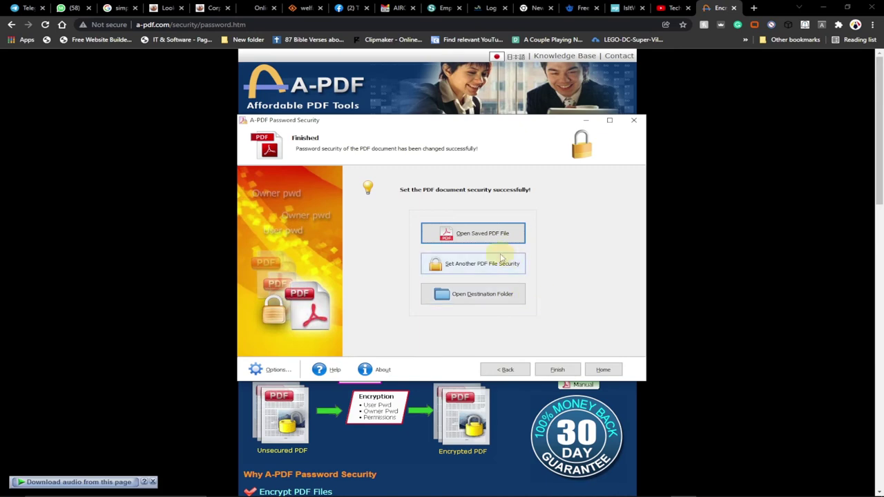
click(558, 369)
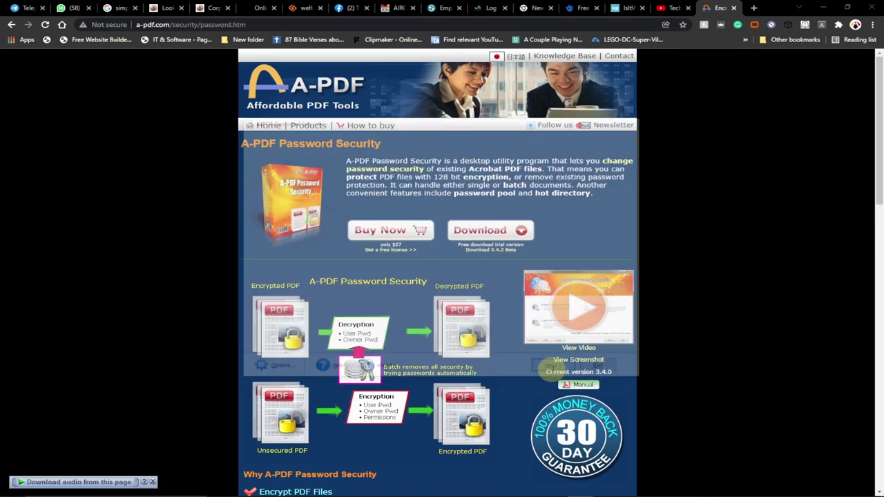
- Switch to the friend folder in File Explorer and refresh its contents
mouse_move(271, 488)
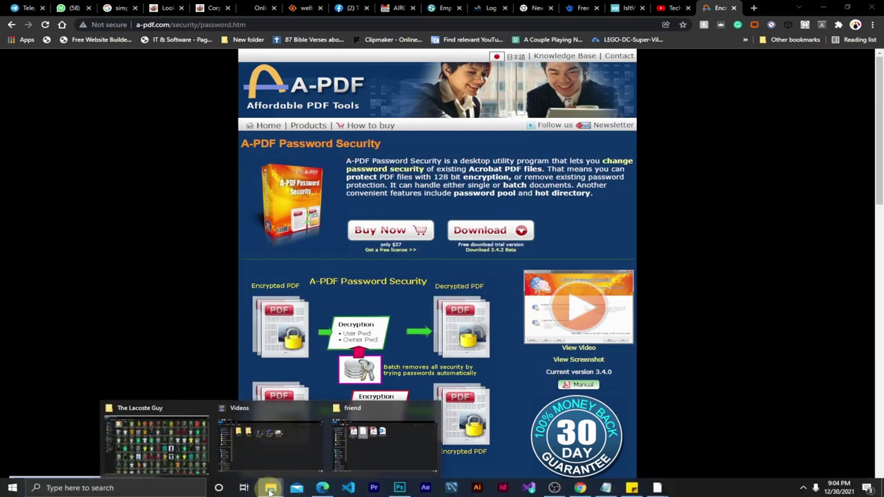
click(382, 445)
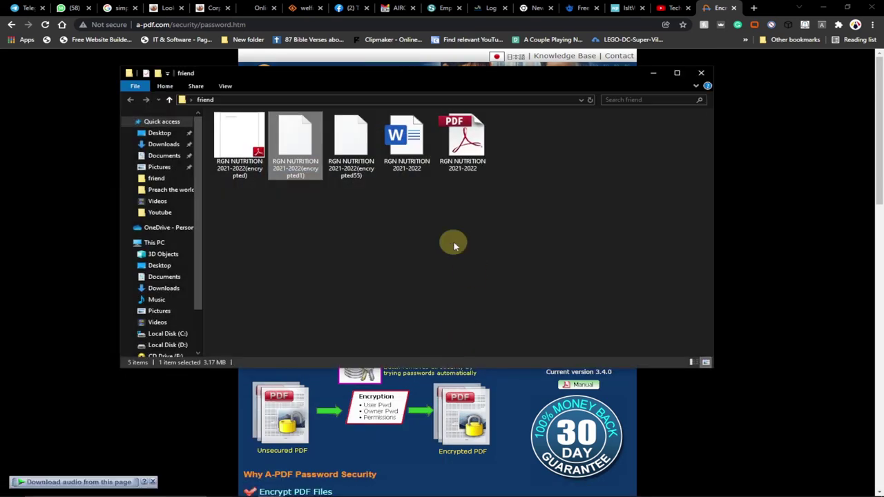
right_click(427, 244)
click(441, 278)
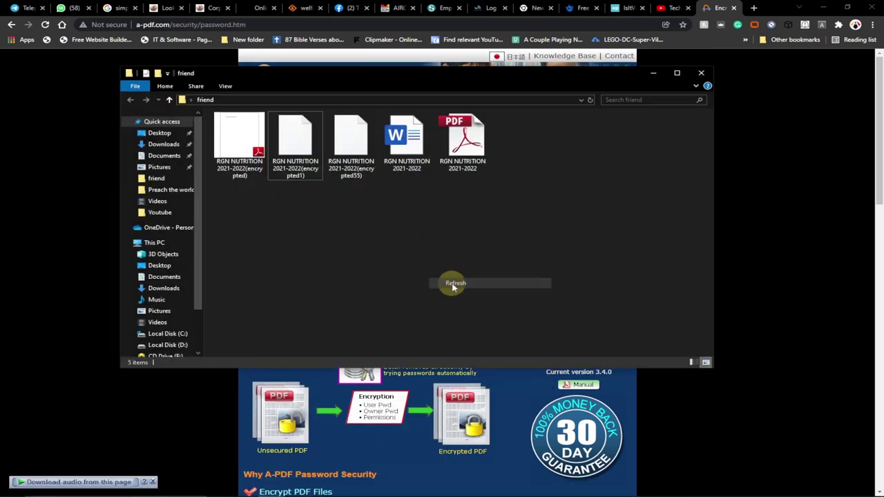
- Open the RGN NUTRITION 2021-2022(encrypted55) file with Adobe Reader
click(355, 161)
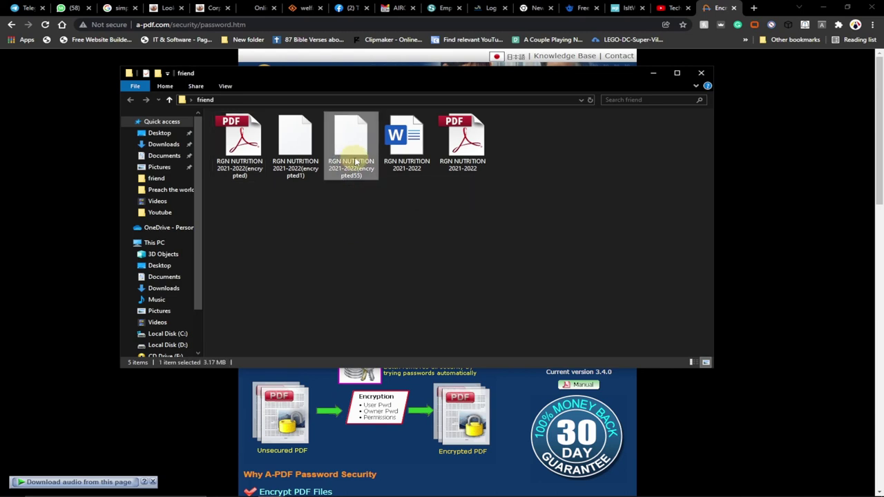
right_click(353, 158)
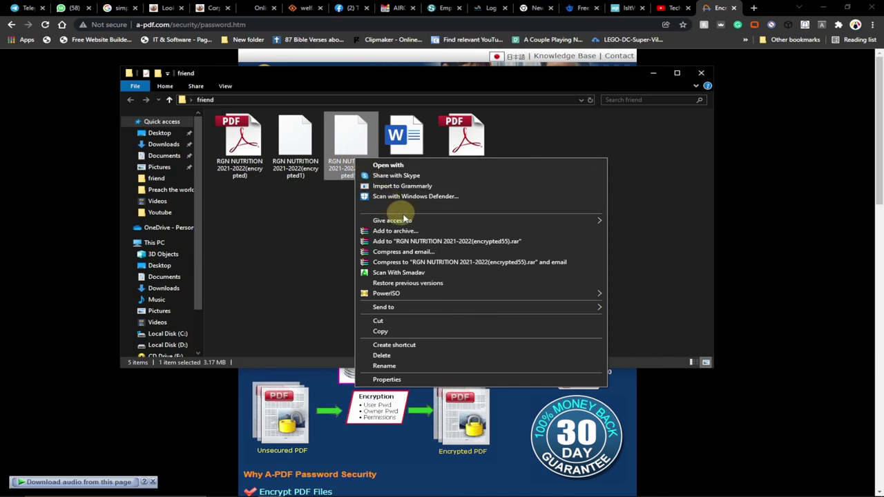
click(406, 166)
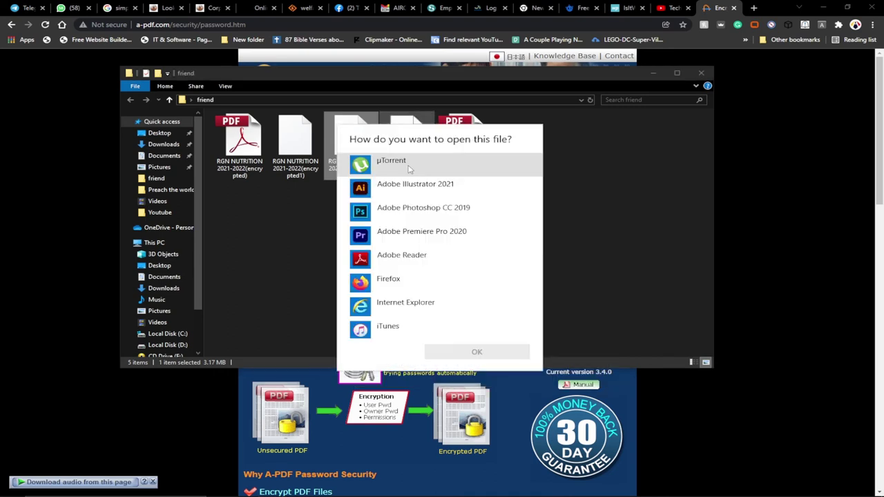
click(404, 257)
click(475, 352)
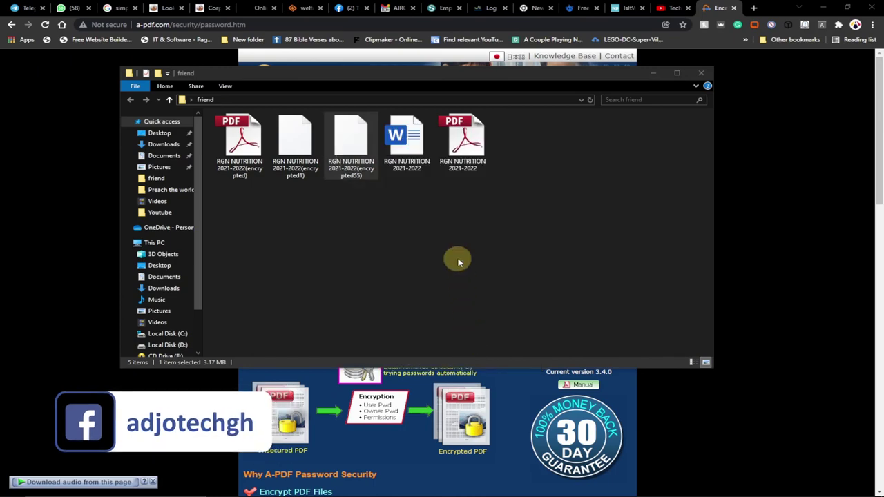
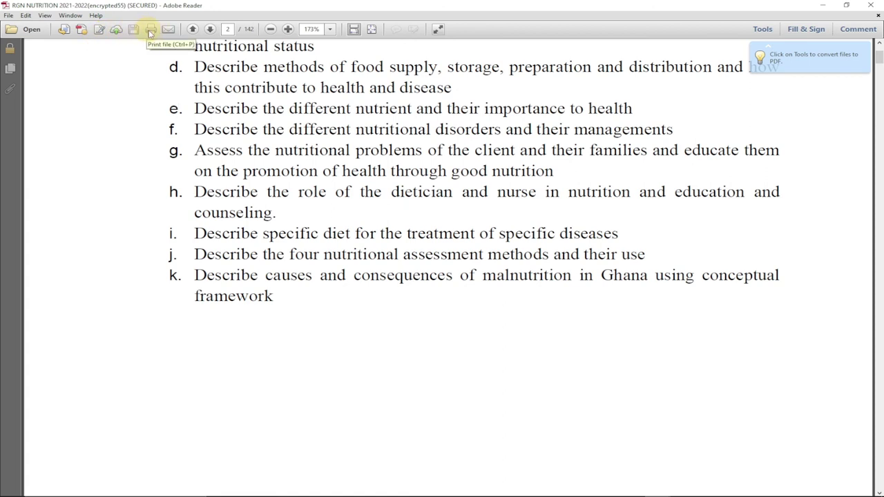
- Check whether the file commands of the secured document allow printing, and close Adobe Reader
click(8, 16)
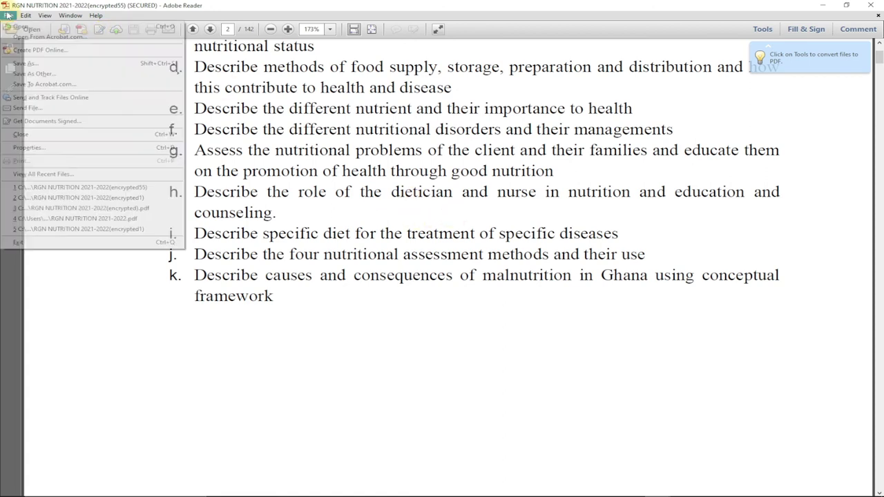
click(408, 132)
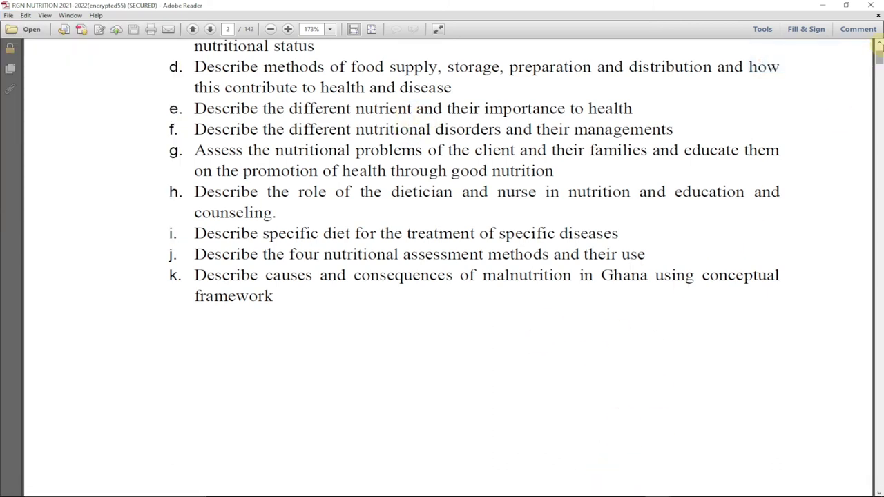
click(871, 5)
- Find Word through the Windows search and launch it
mouse_move(168, 483)
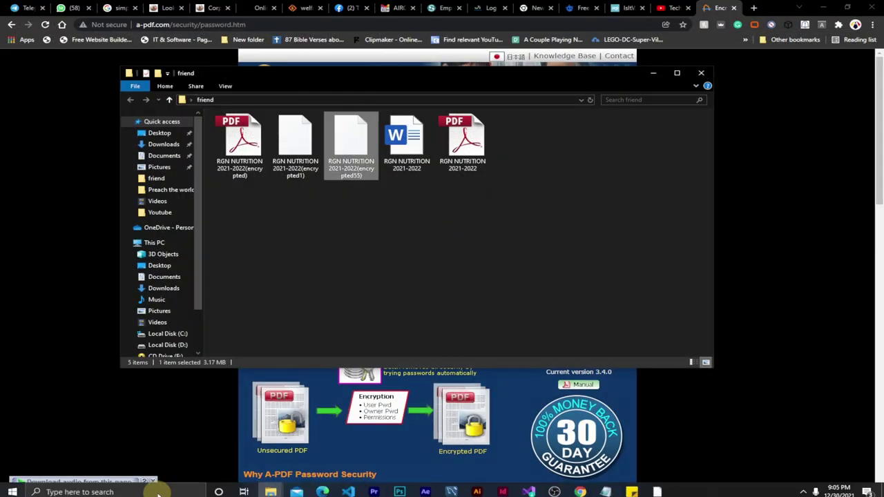
click(110, 488)
text(word)
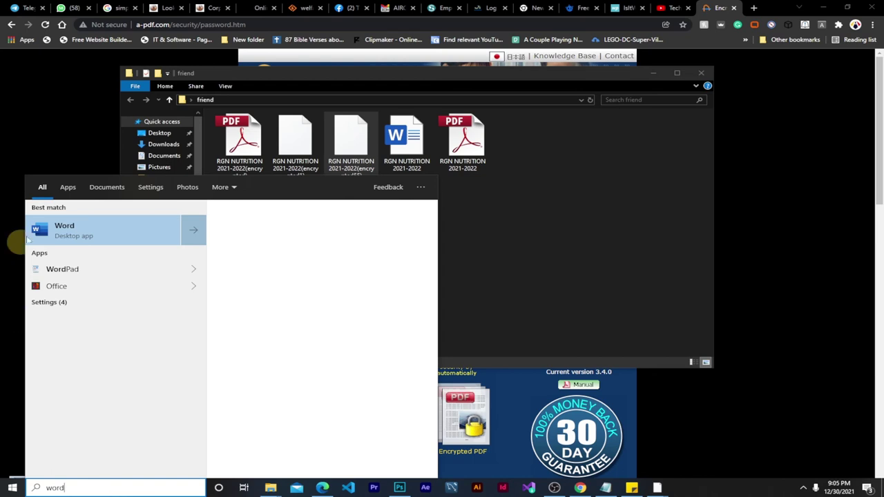
click(87, 237)
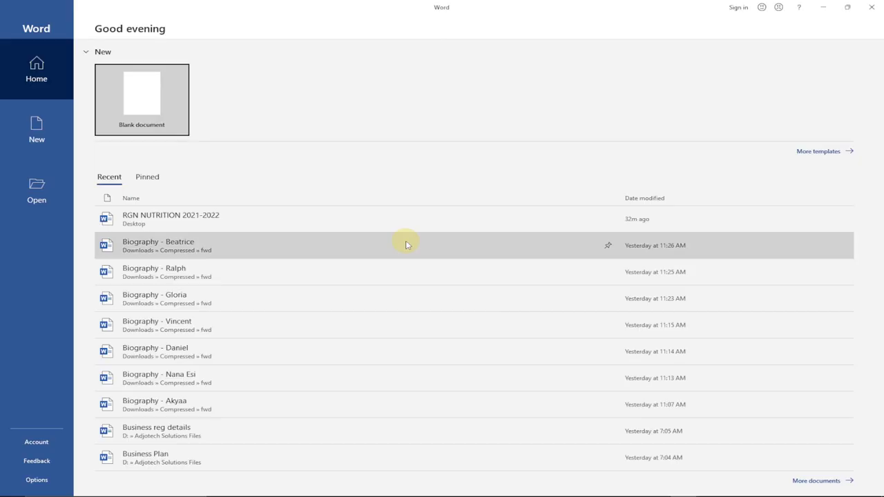
- Bring the friend folder in front of Word and move its window aside to reach both the PDF files and Word's start screen
mouse_move(269, 490)
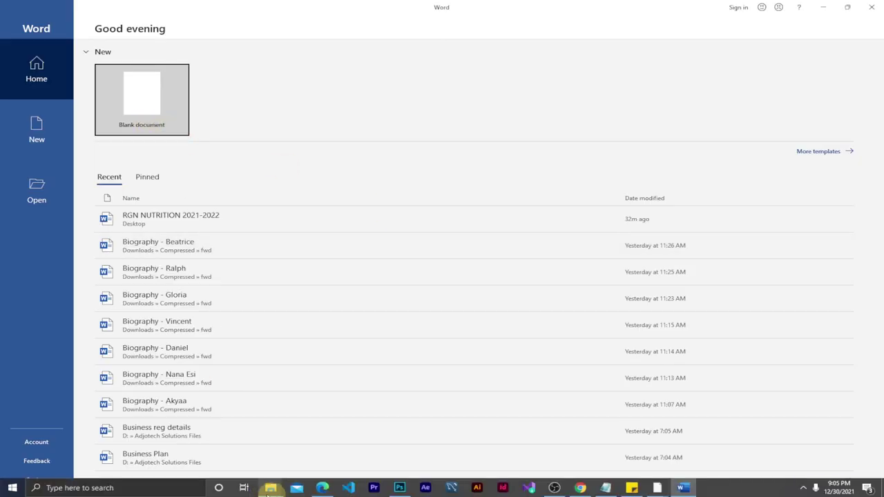
click(375, 449)
drag(465, 87, 653, 143)
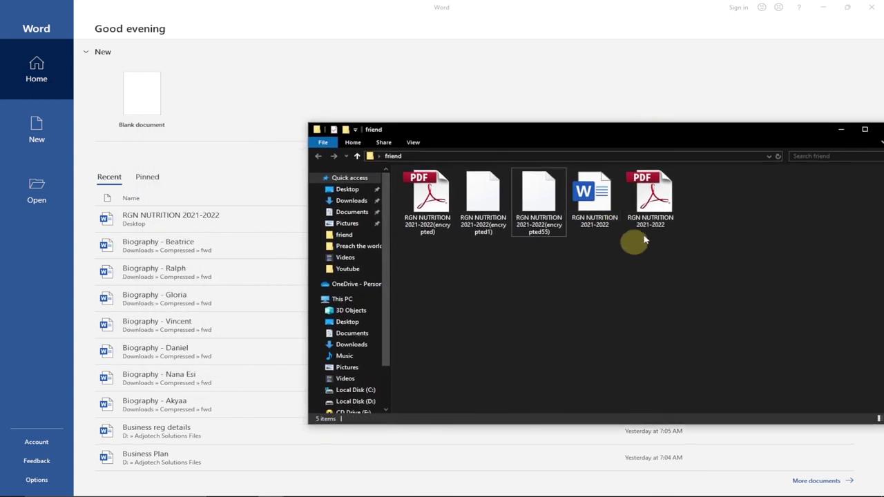
click(434, 220)
click(484, 203)
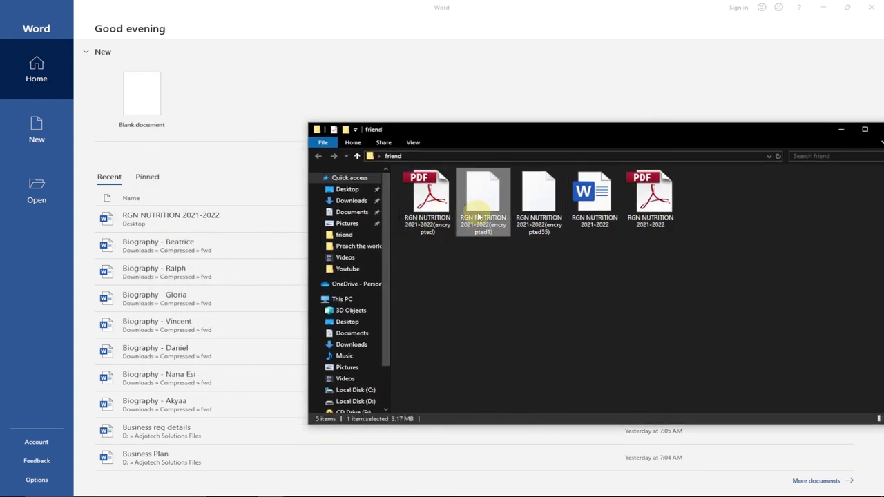
click(531, 217)
click(491, 296)
- Try to convert RGN NUTRITION 2021-2022(encrypted) from the friend folder to an editable Word document, dismiss the notice, and close Word
drag(433, 220, 146, 107)
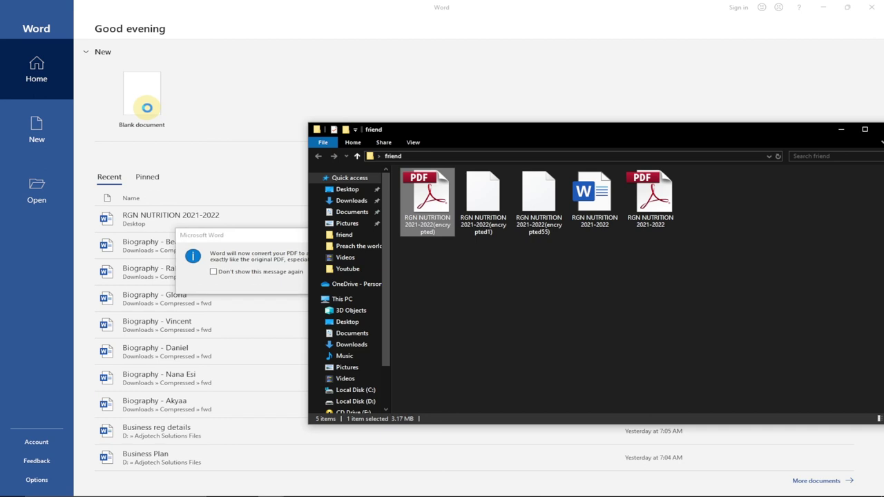
click(841, 129)
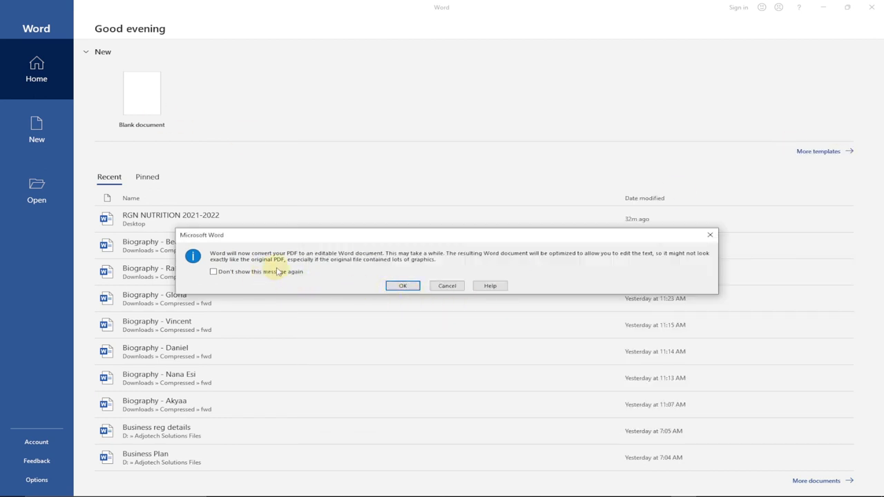
click(400, 285)
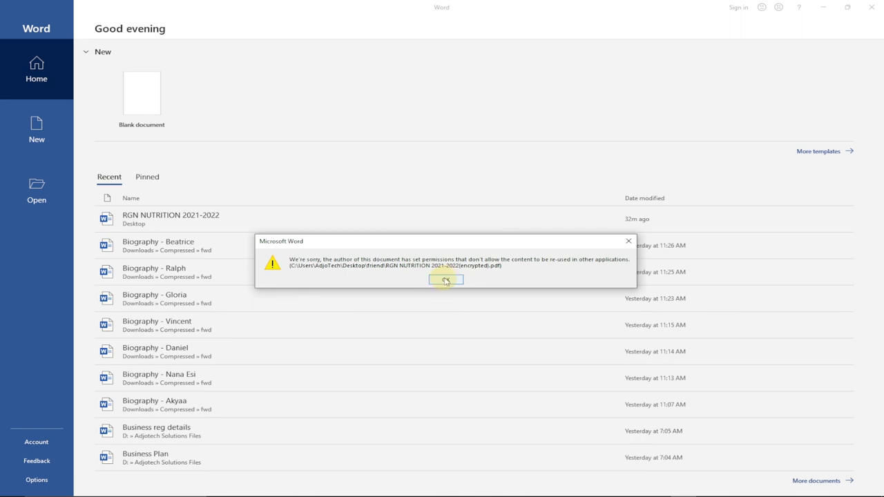
click(446, 282)
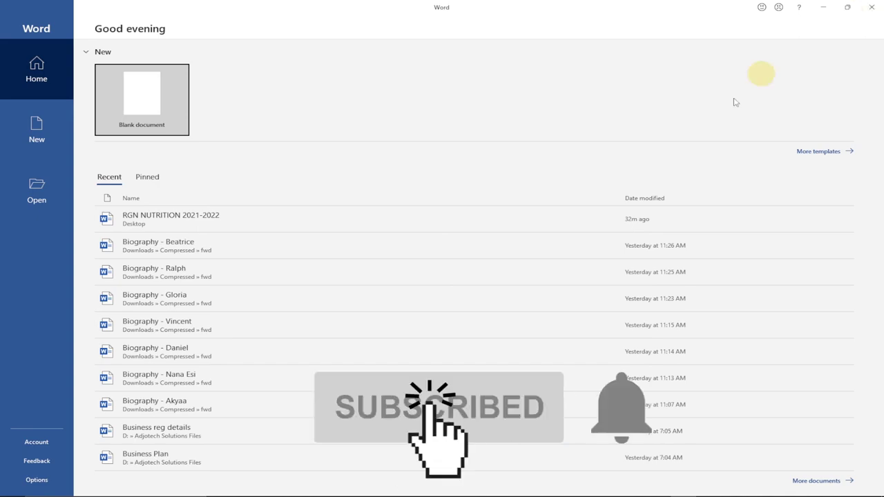
click(870, 8)
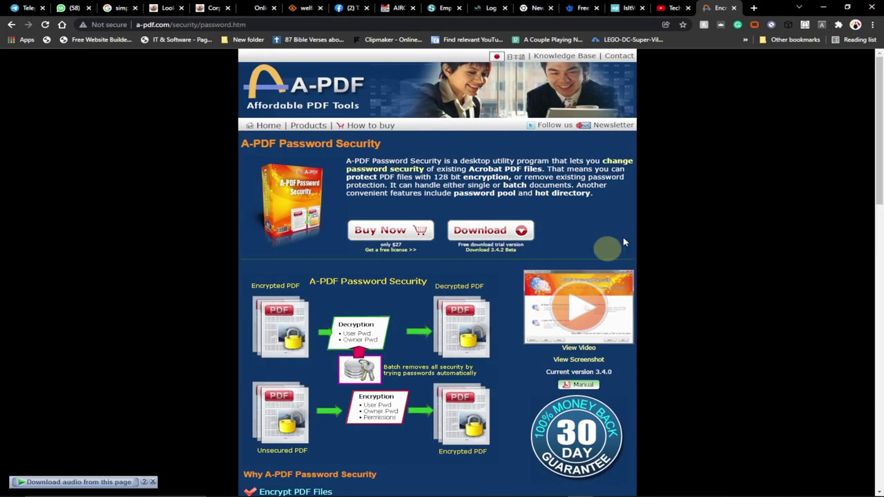